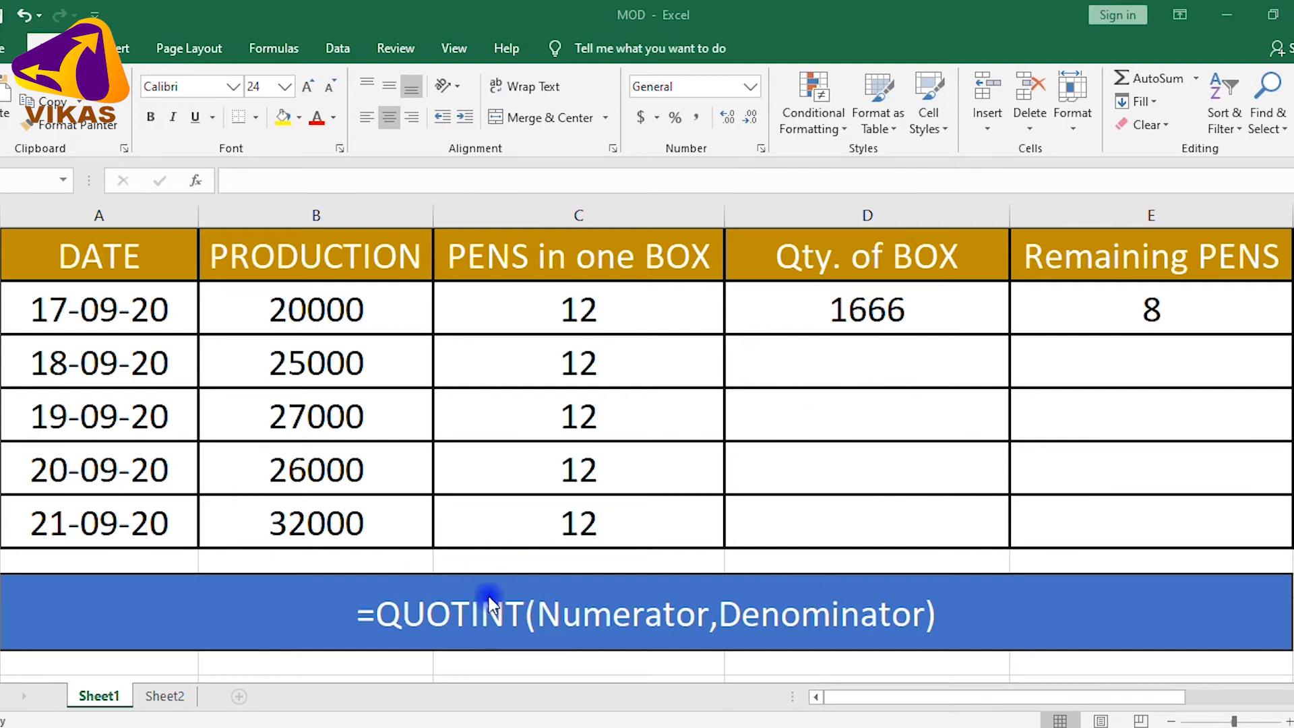
Step: Calculate the box quantity in D3 with =QUOTIENT(B3,C3) and fill the formula down through the 21-09-20 row in D6
double_click(880, 366)
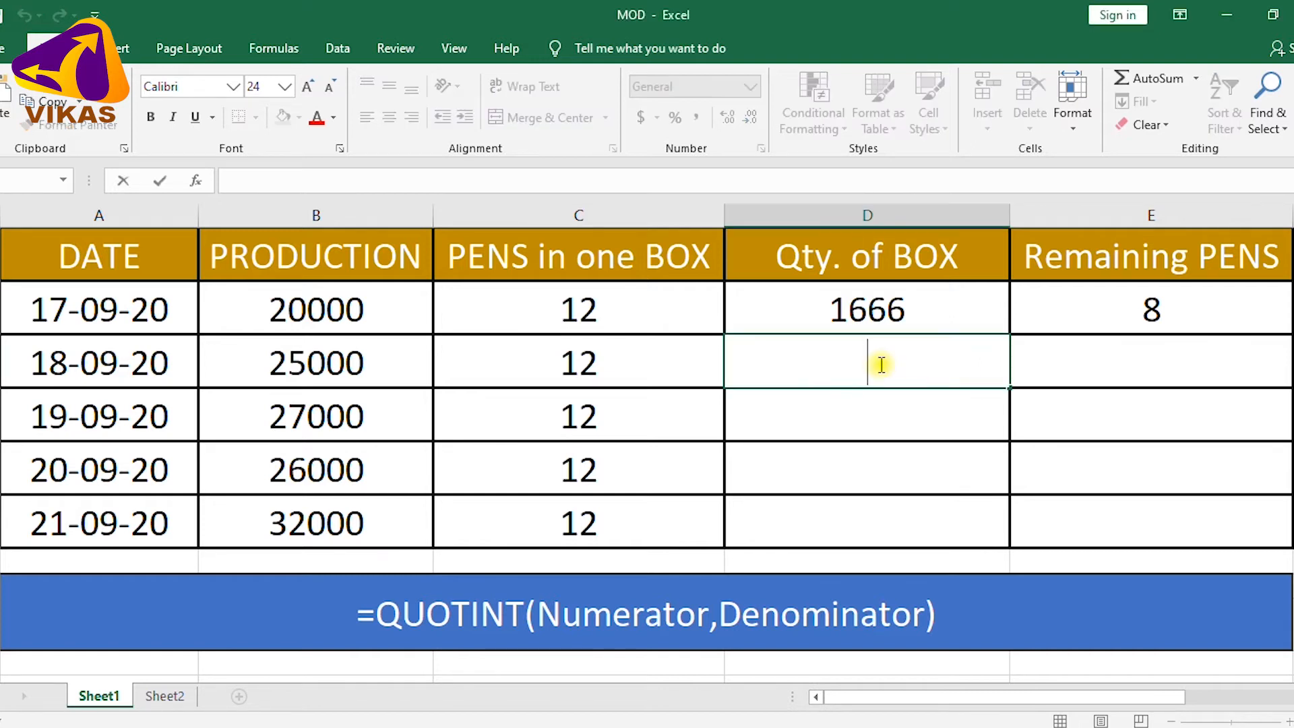
type("=")
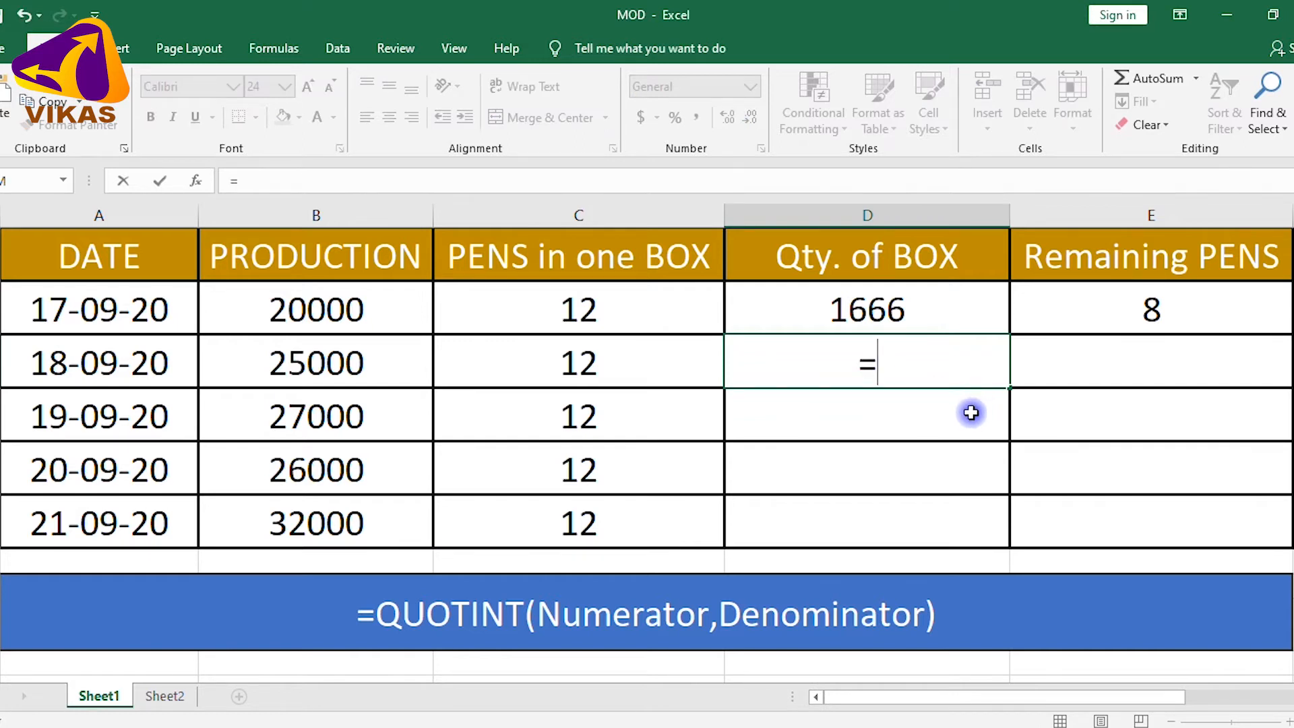
type("QUO")
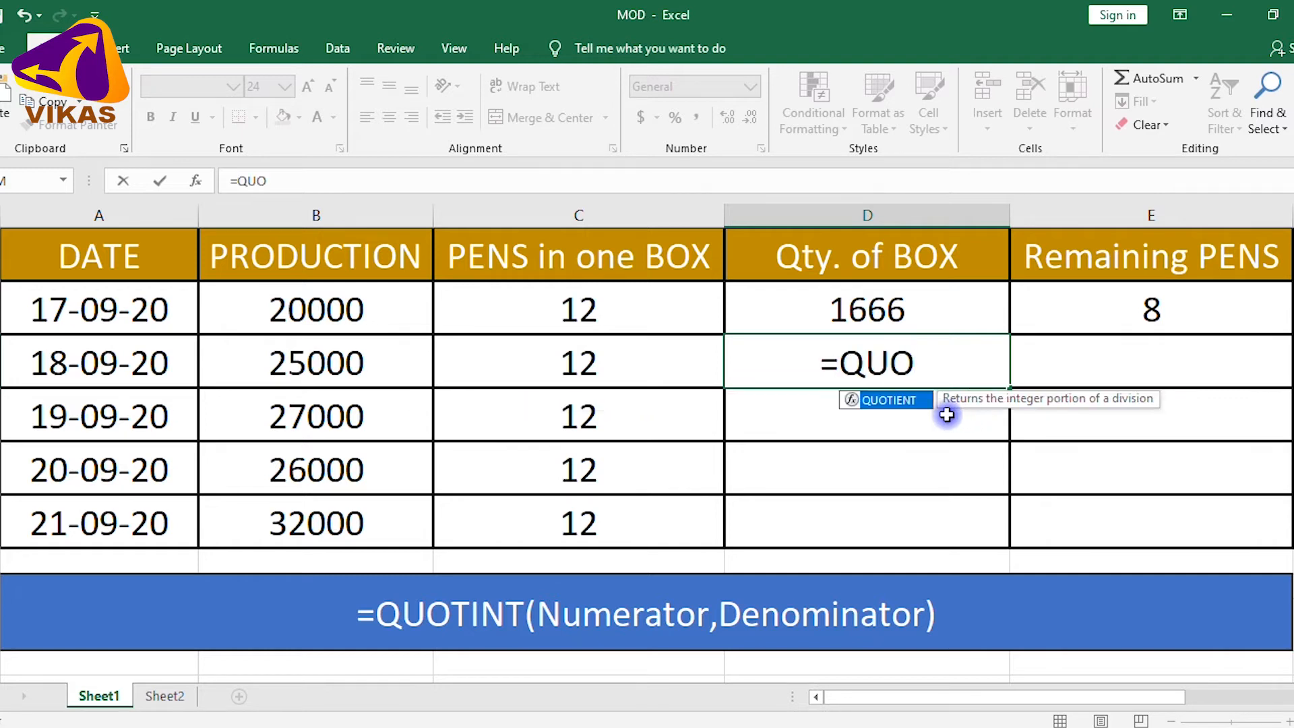
double_click(890, 401)
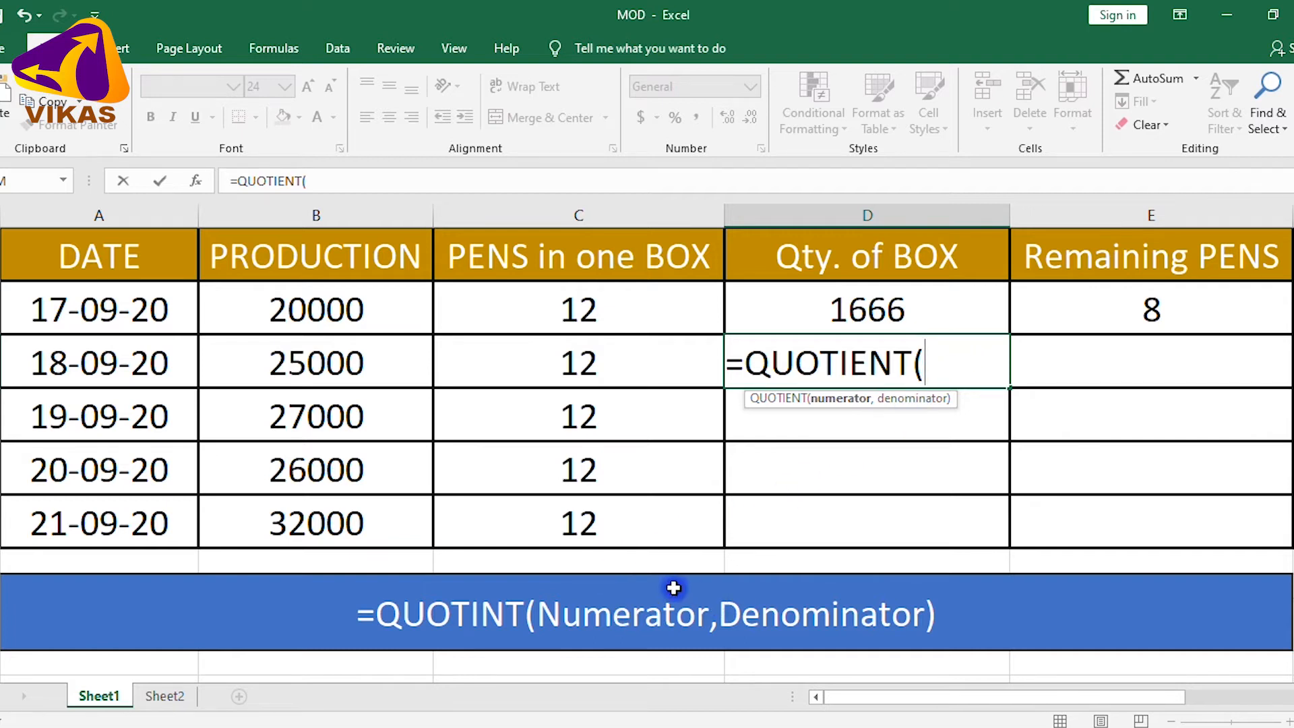
left_click(334, 364)
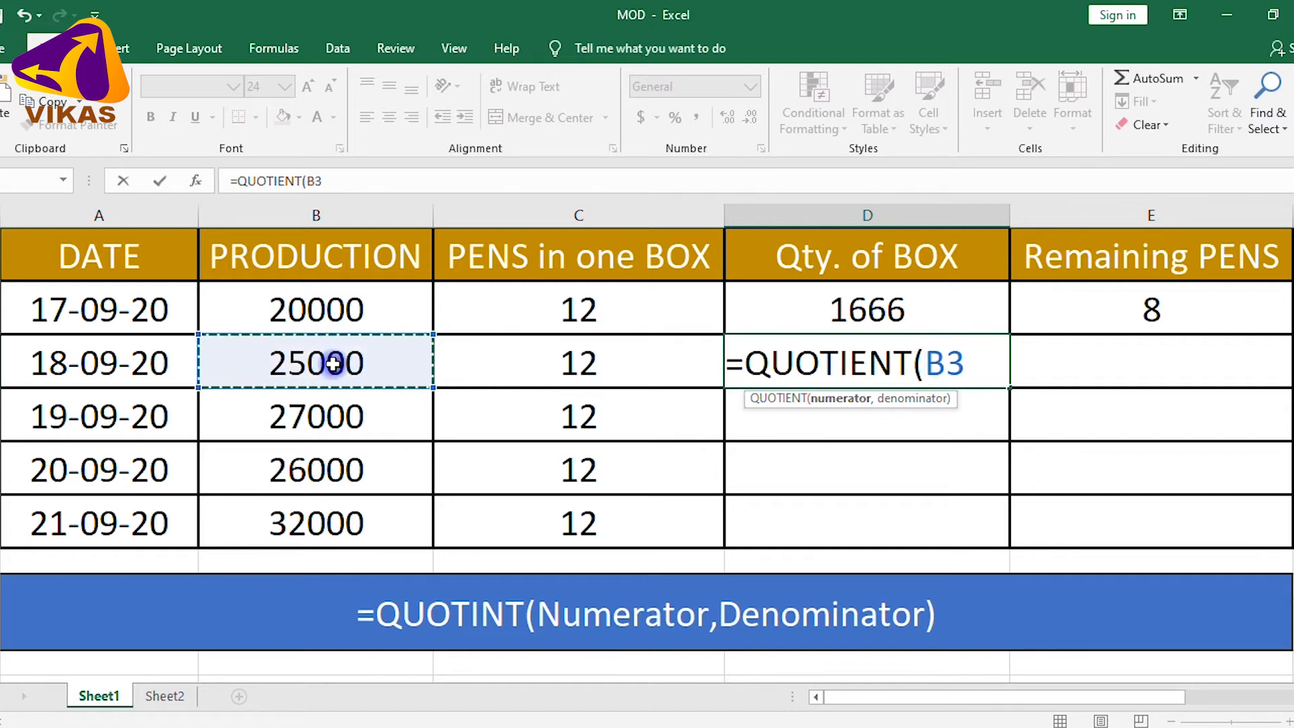
type(",")
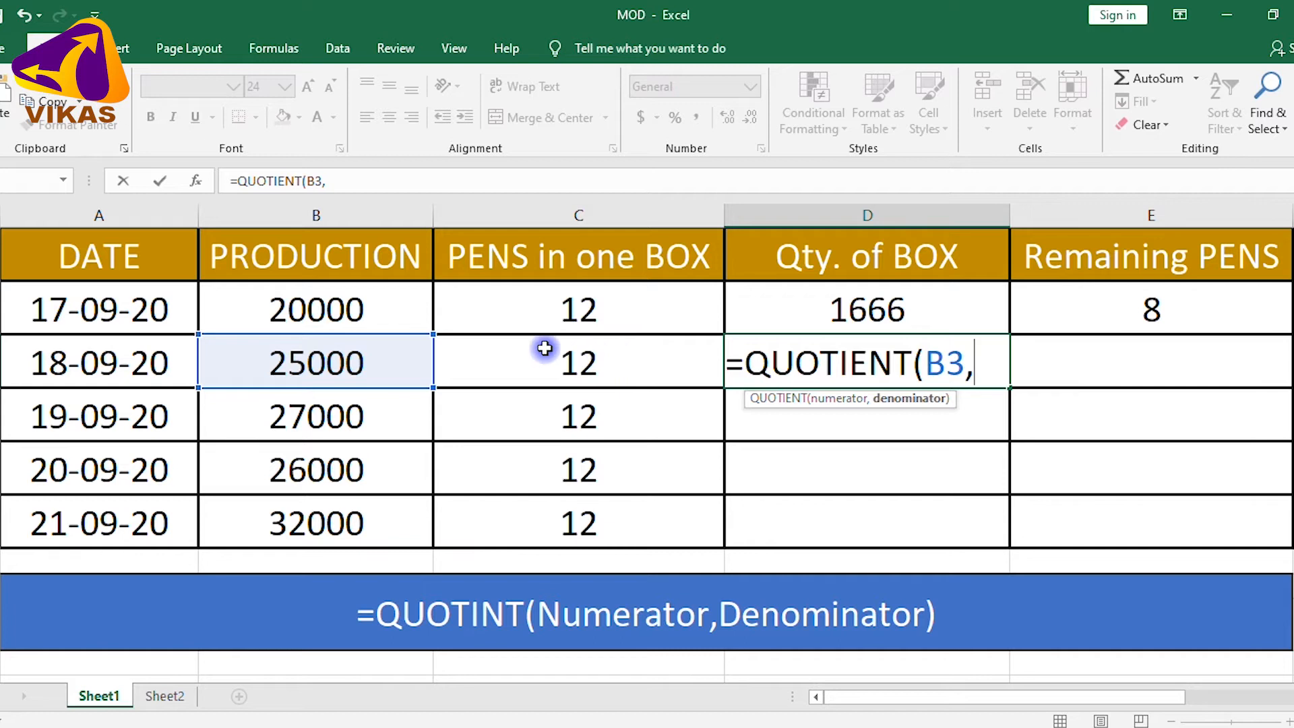
left_click(588, 371)
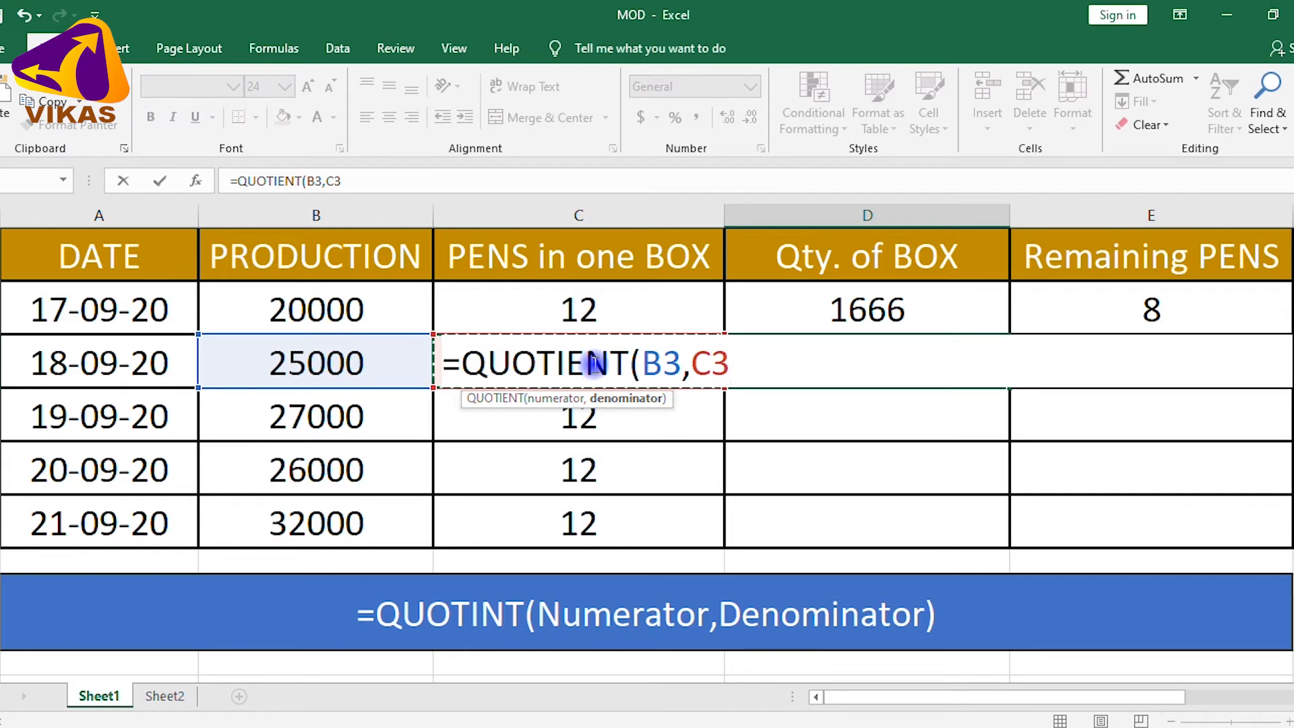
type(")")
key("Return")
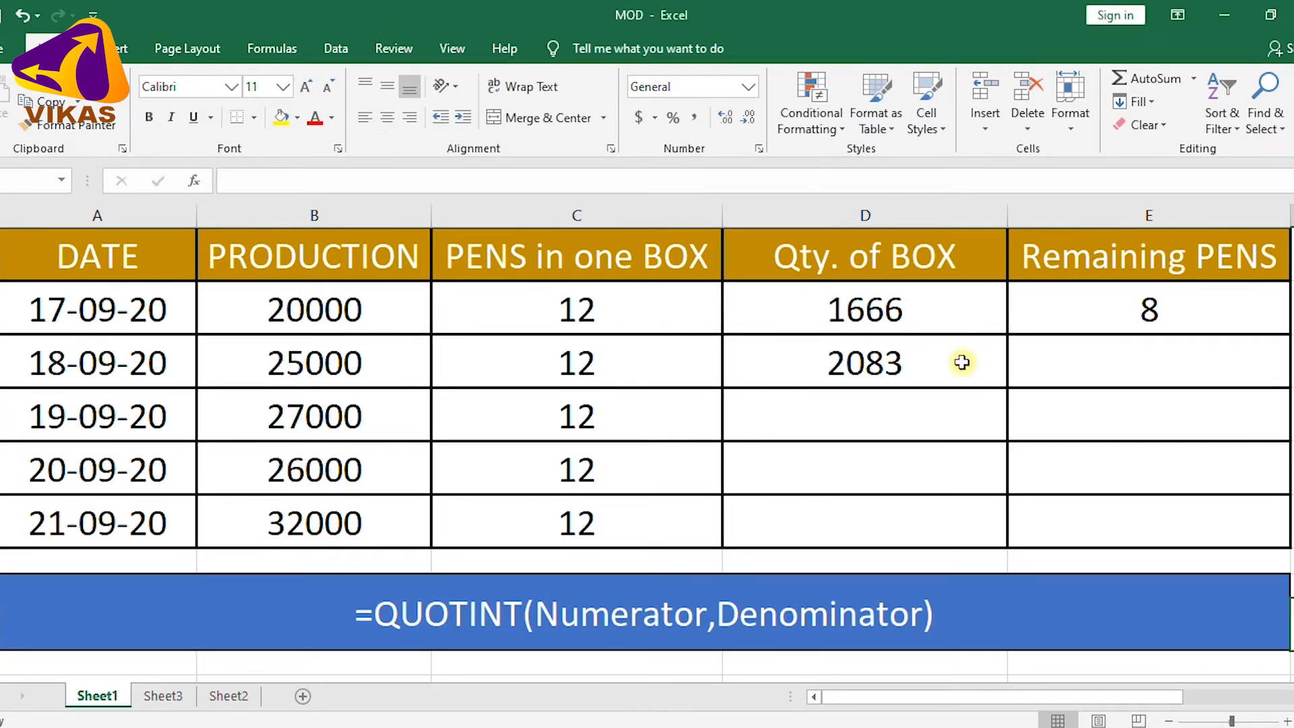
left_click(962, 362)
left_click_drag(1010, 388, 993, 537)
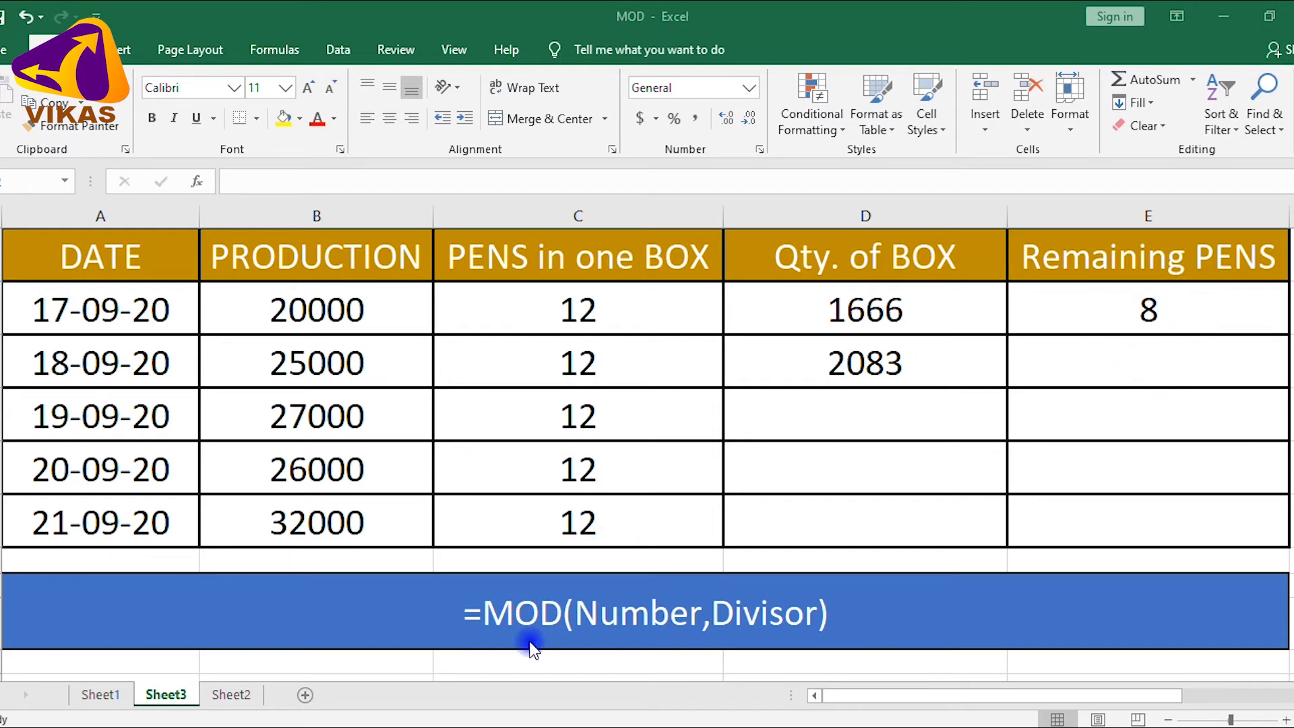
Step: On Sheet3, calculate the remaining pens in E3 with =MOD(B3,C3) and fill the formula down through E6
double_click(1246, 358)
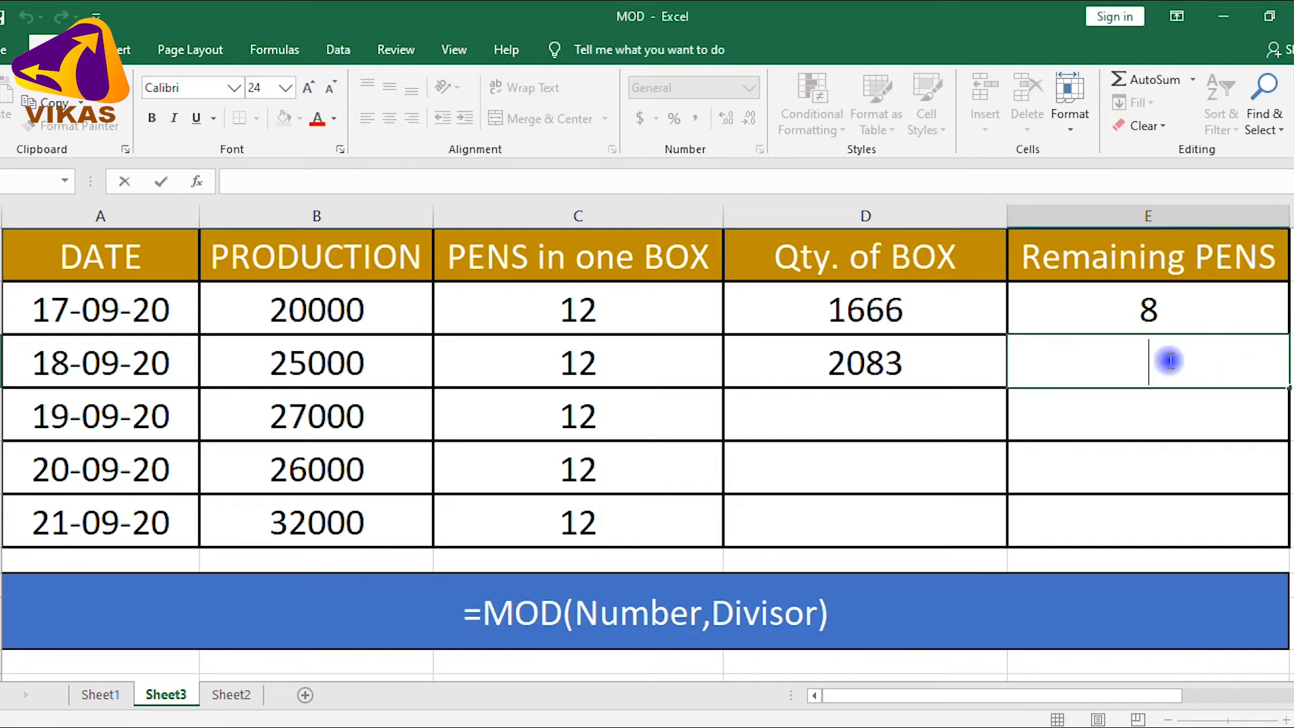
type("=")
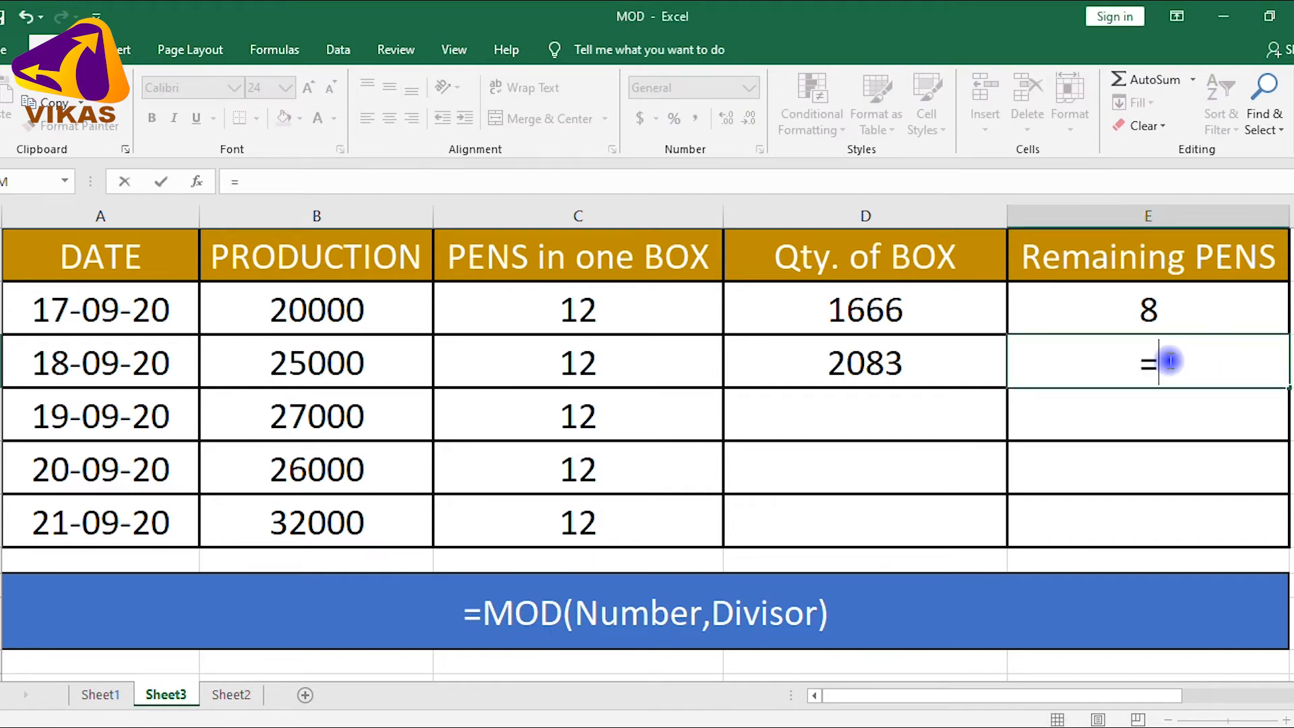
type("MO")
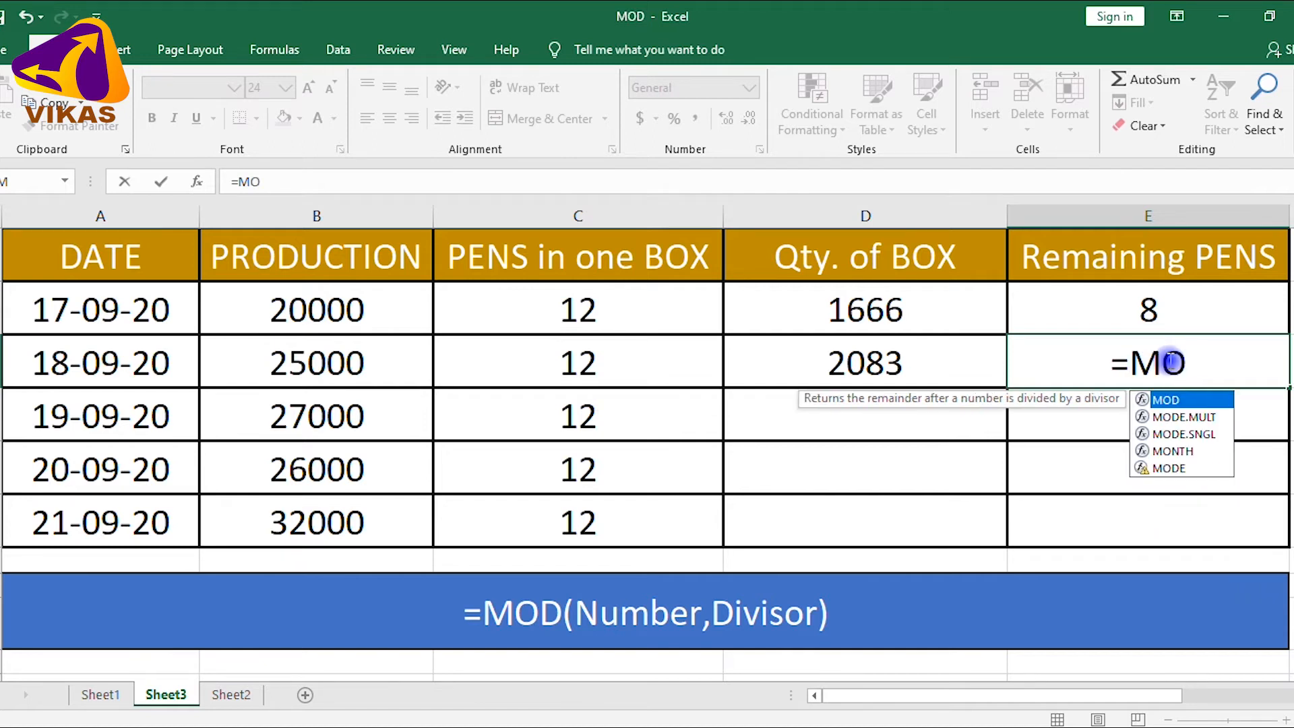
type("D")
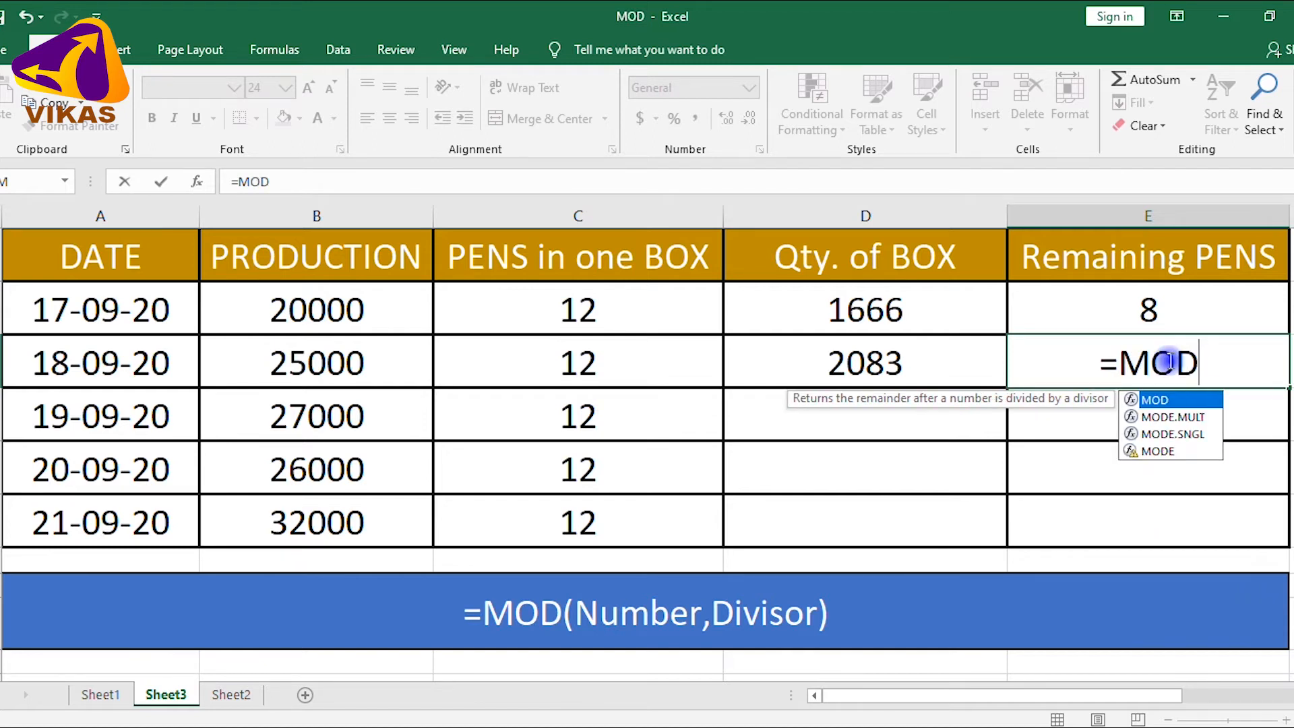
double_click(1160, 399)
left_click(1165, 366)
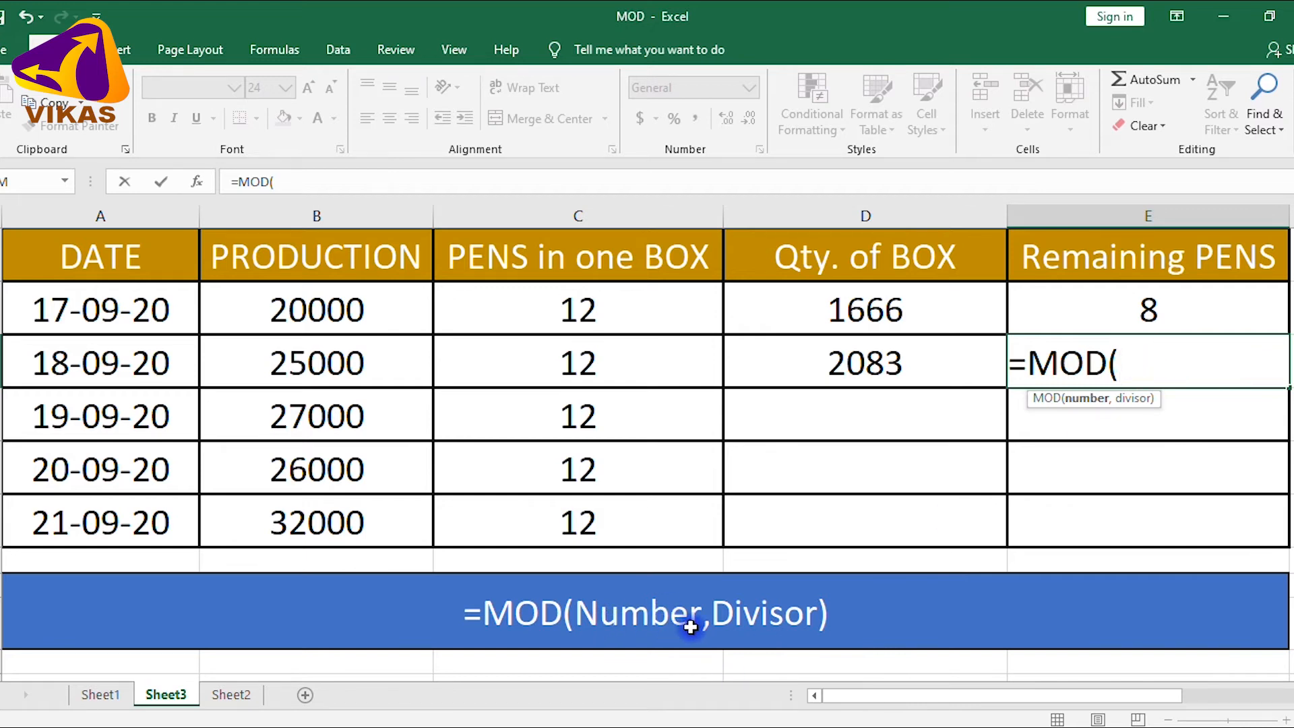
left_click(341, 363)
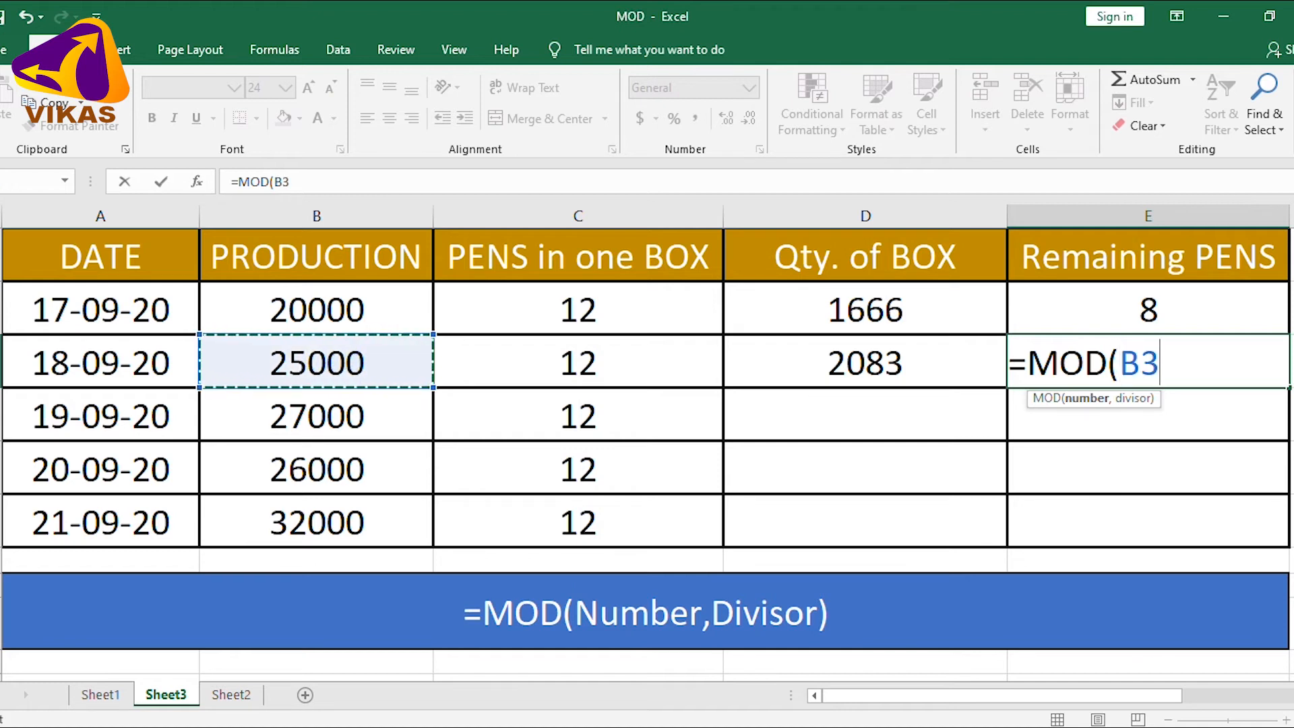
type(",")
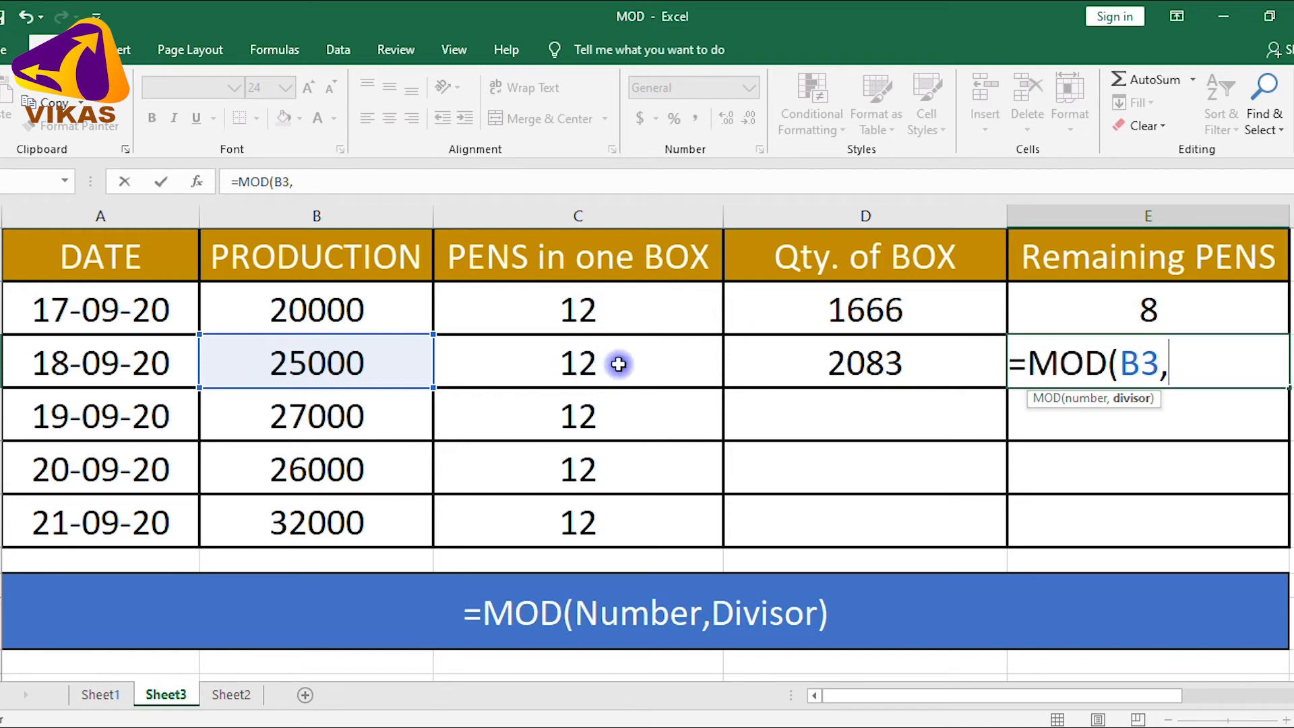
left_click(586, 362)
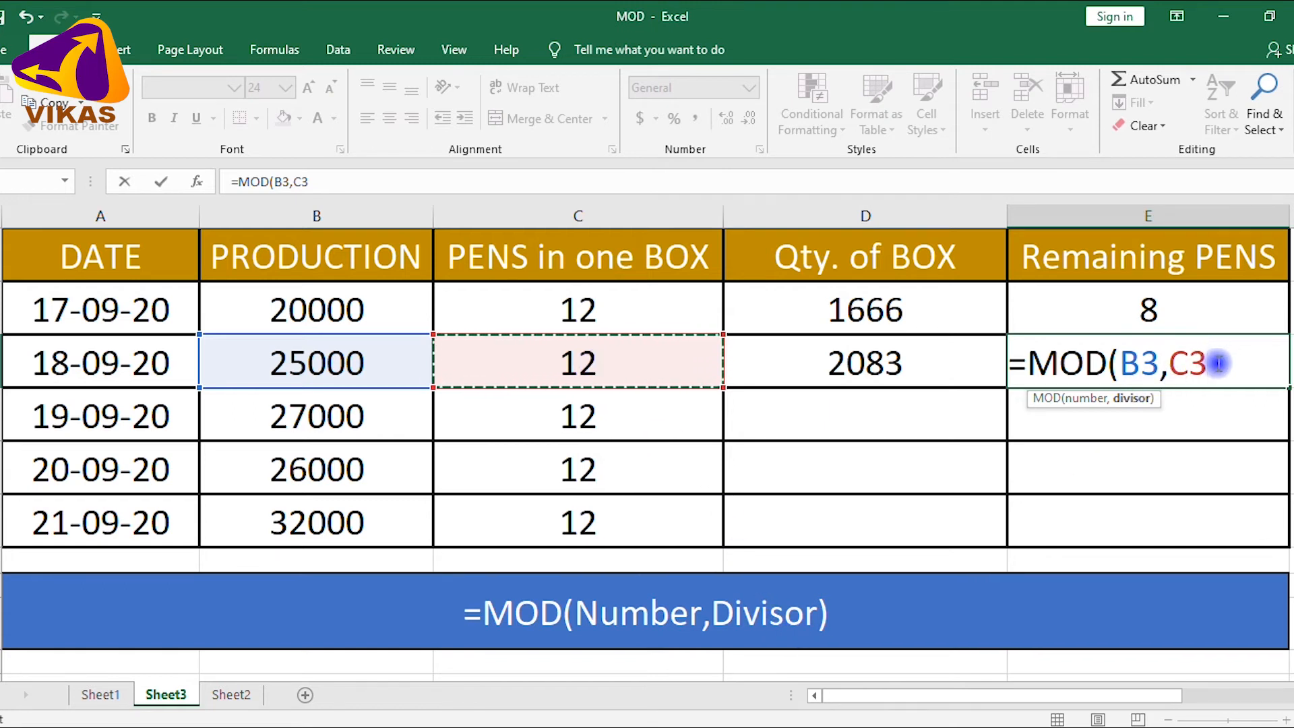
type(")")
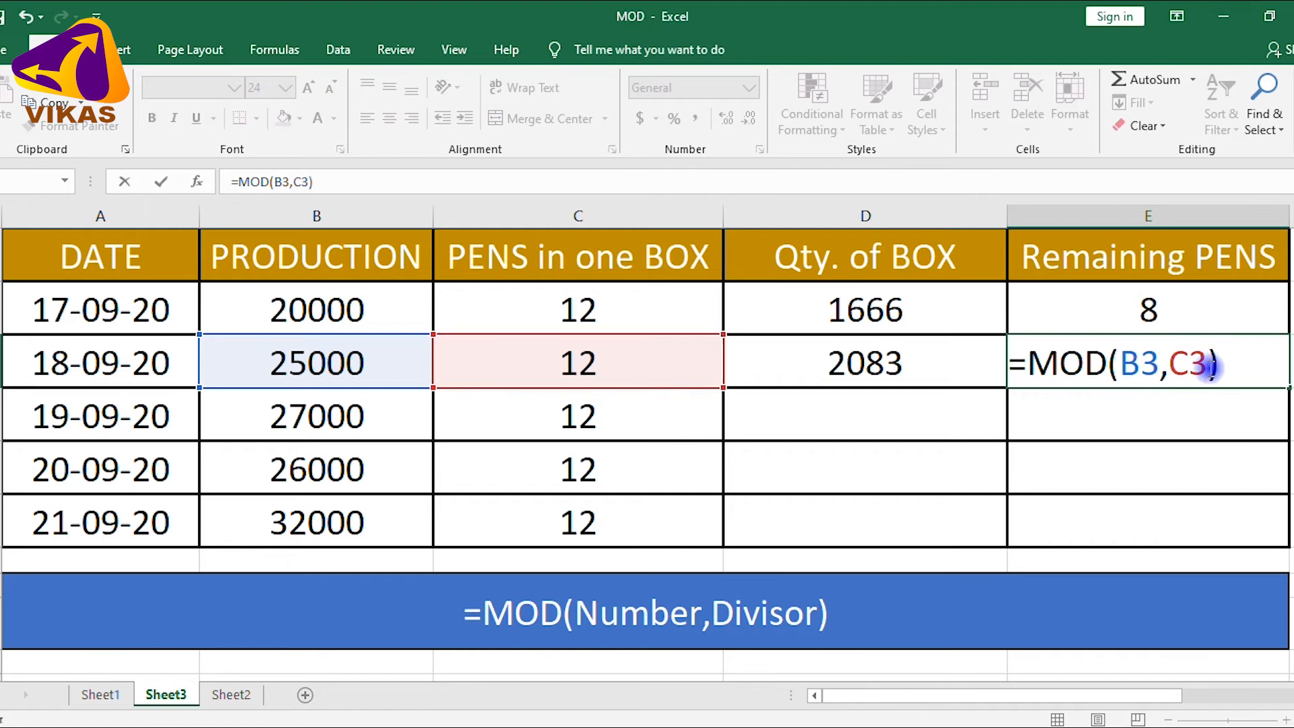
key("Return")
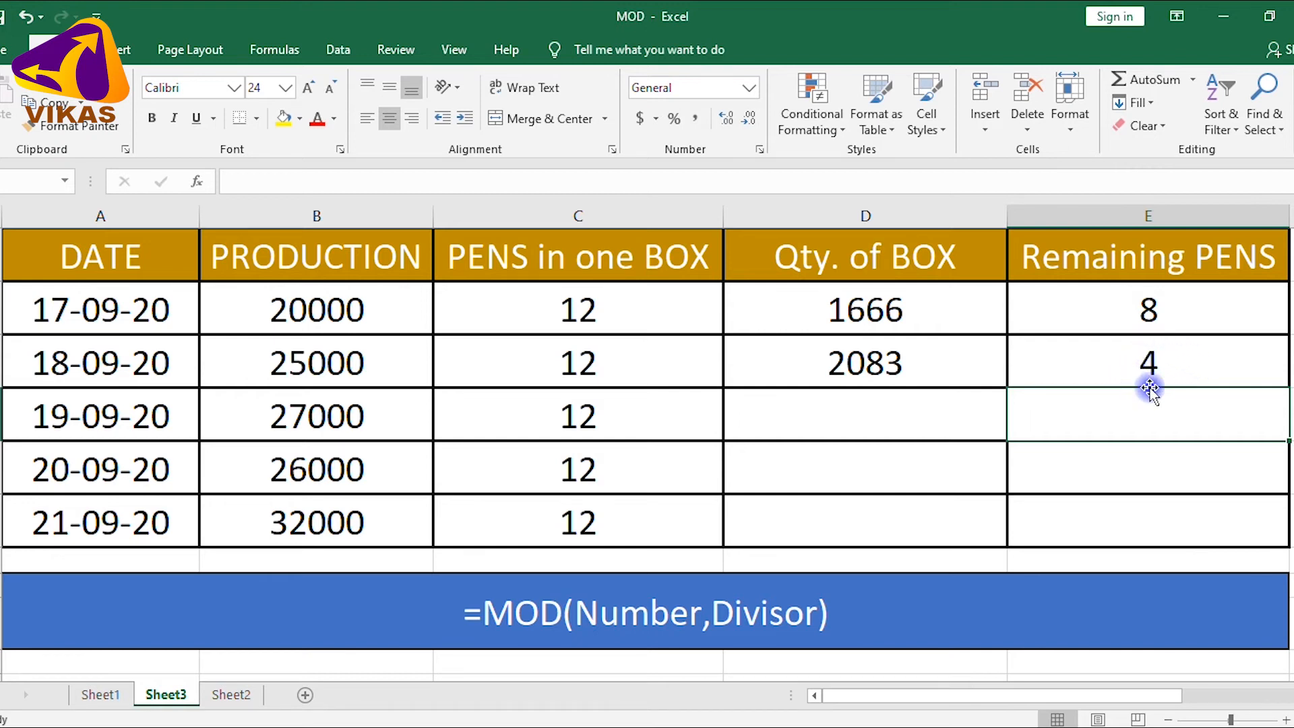
left_click(1195, 353)
left_click_drag(1288, 388, 1280, 523)
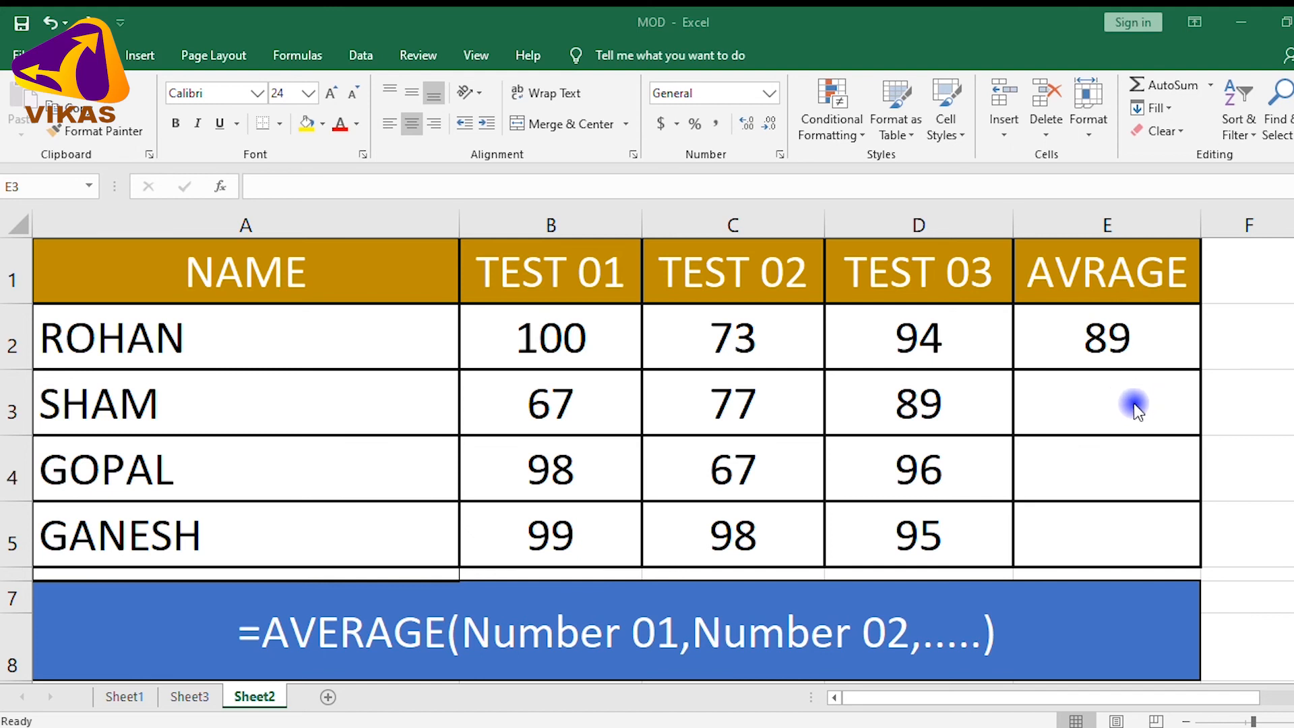
Step: On Sheet2, calculate the three-test average in E3 with =AVERAGE(B3:D3) and fill the formula down through E5
double_click(1107, 404)
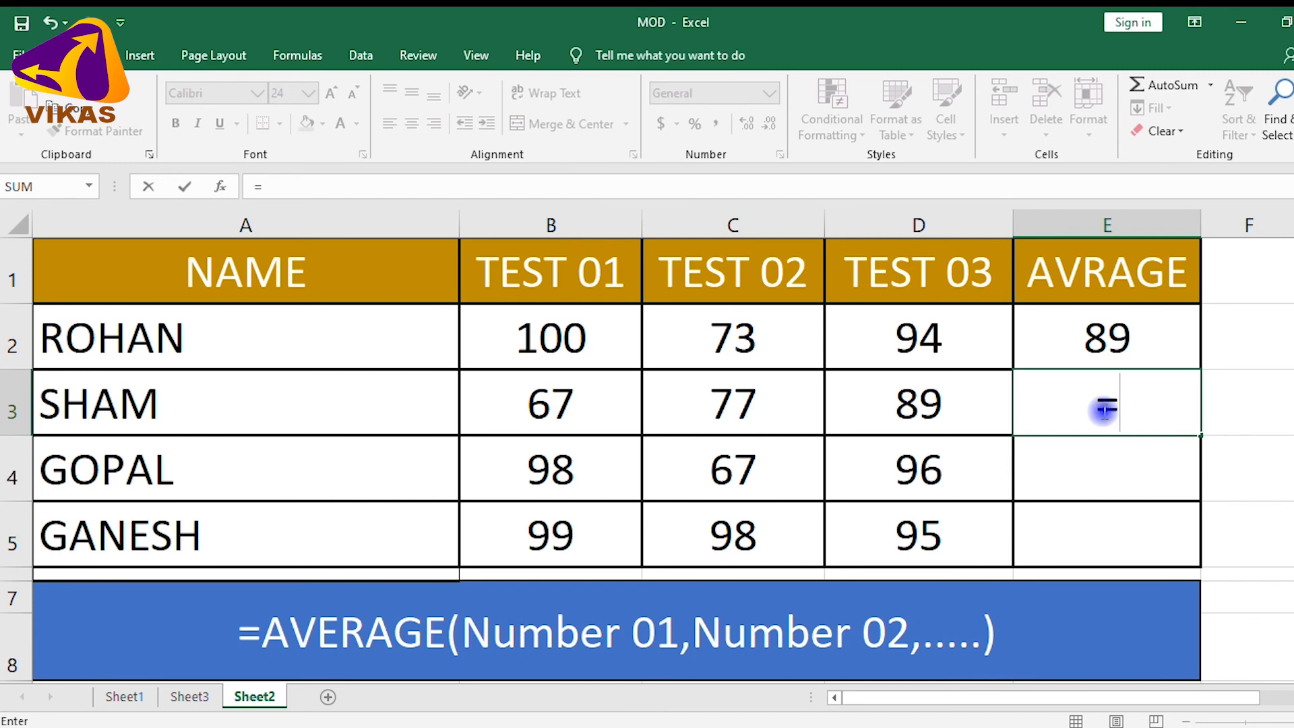
type("=A")
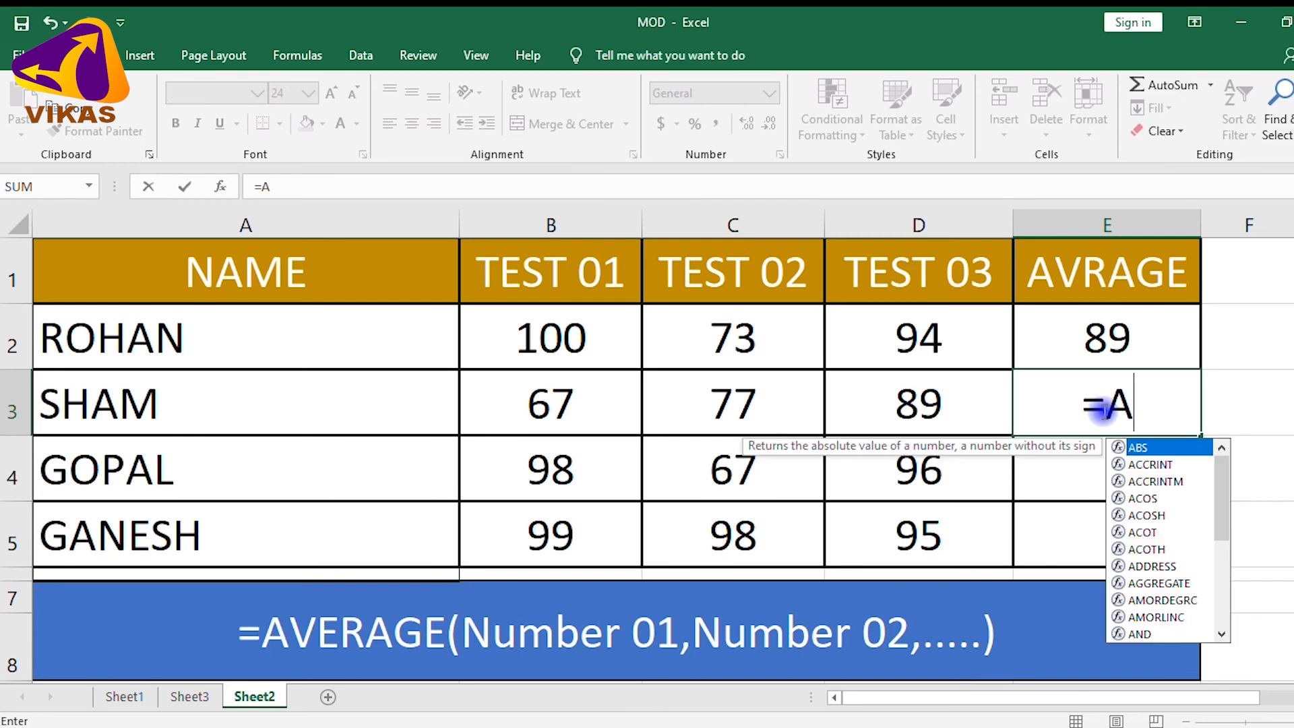
type("VER")
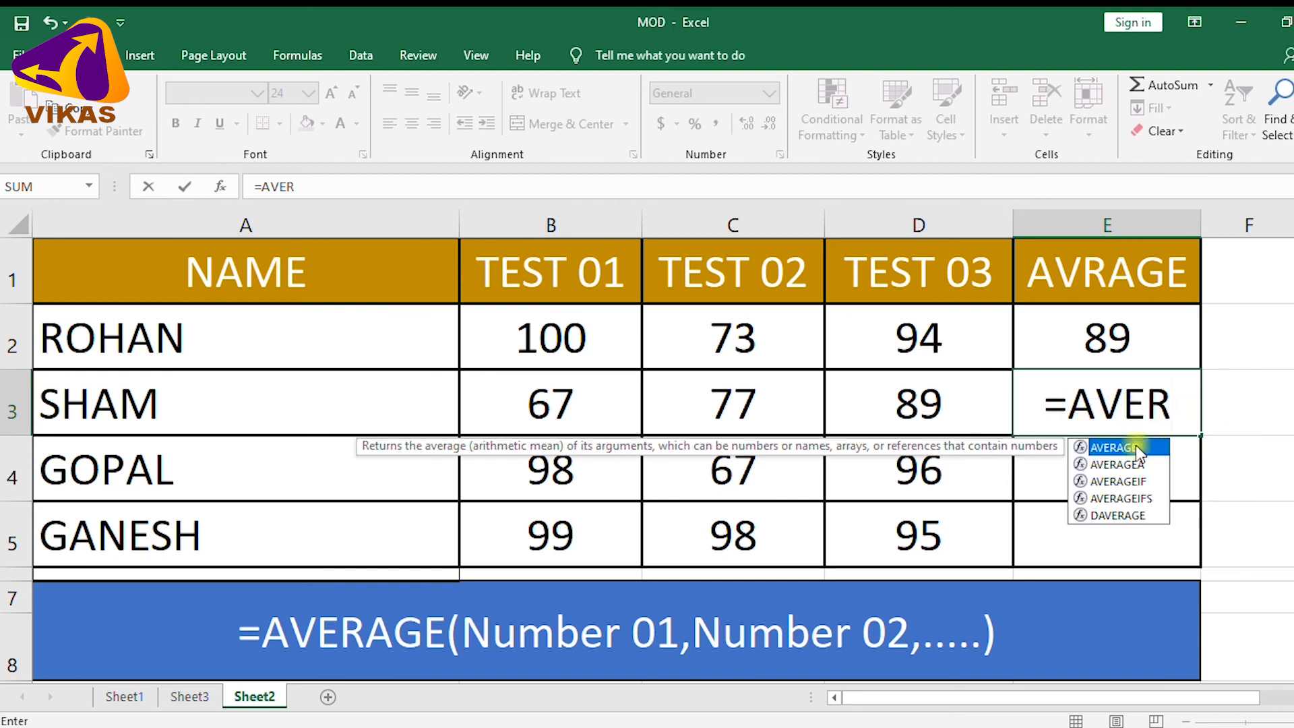
double_click(1135, 445)
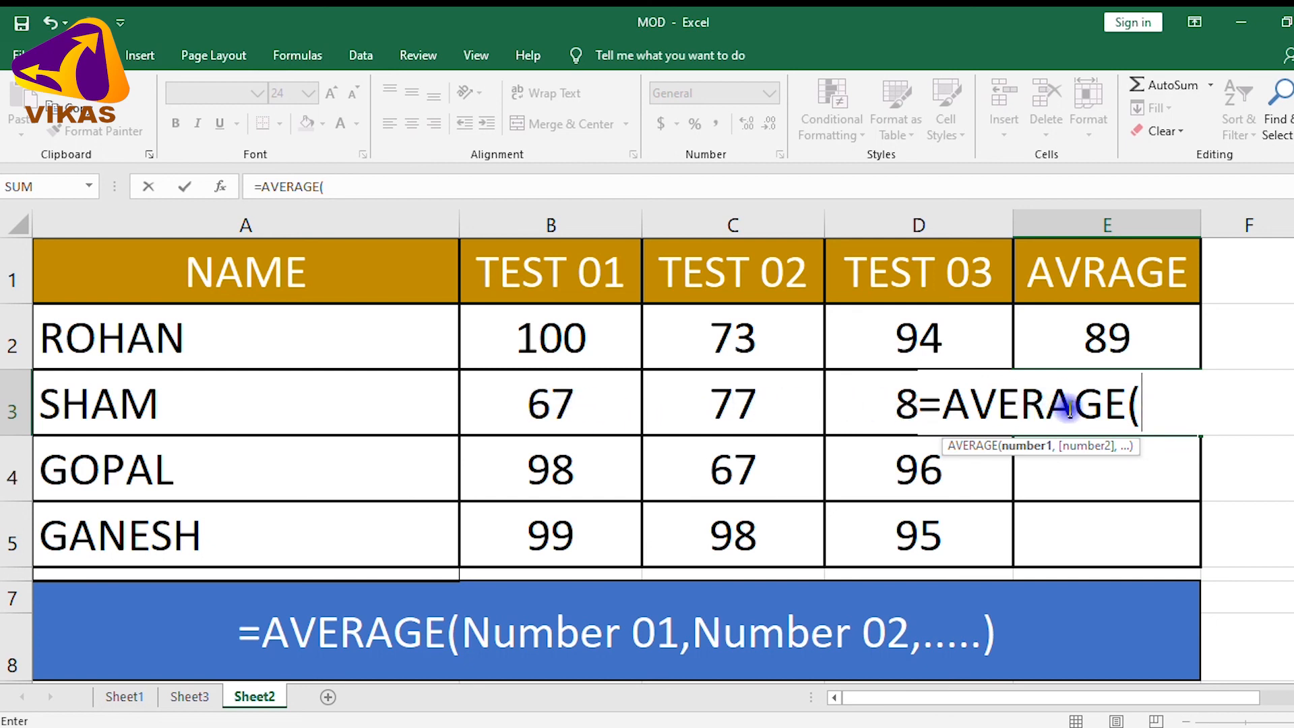
left_click_drag(539, 402, 842, 409)
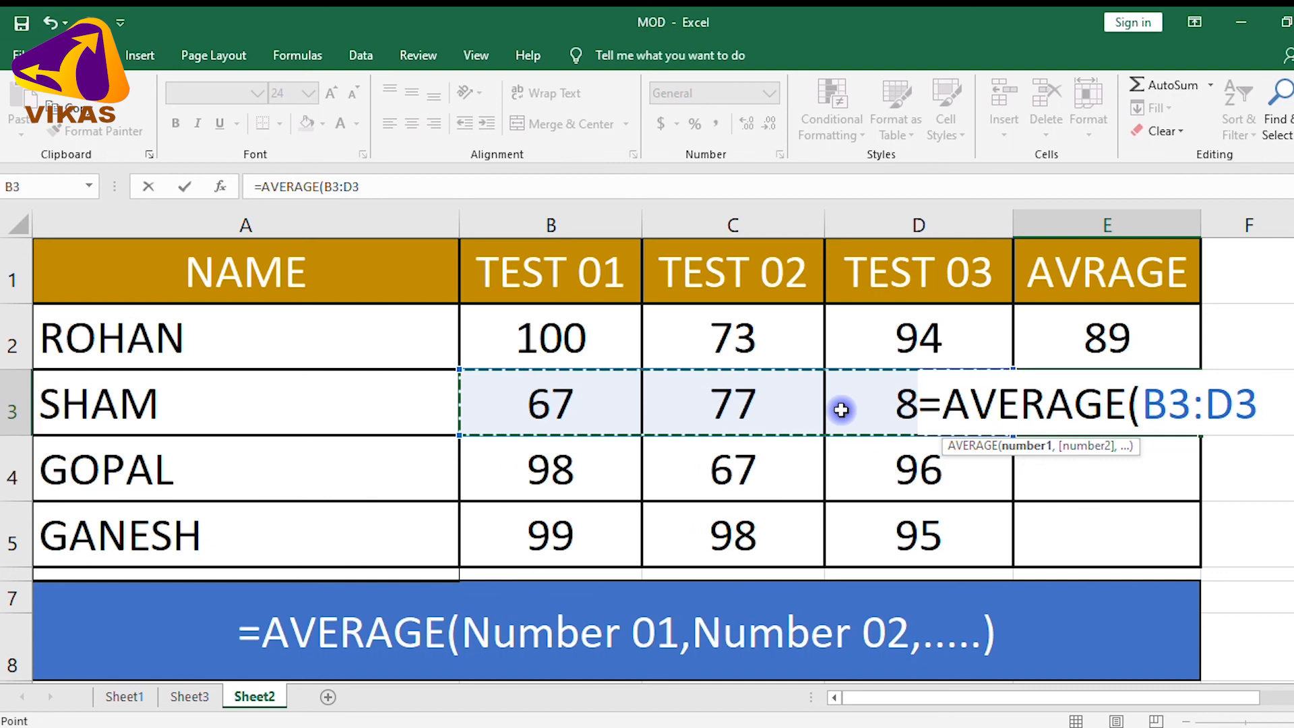
type(")")
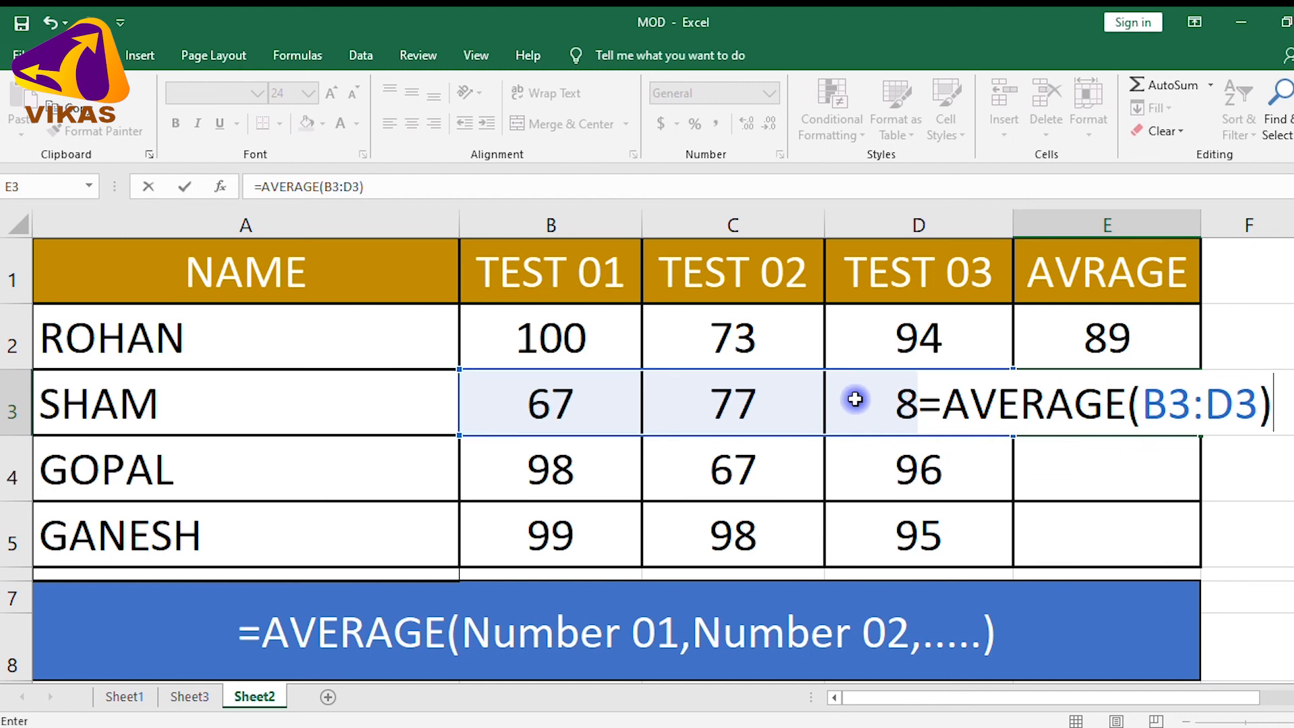
key("Return")
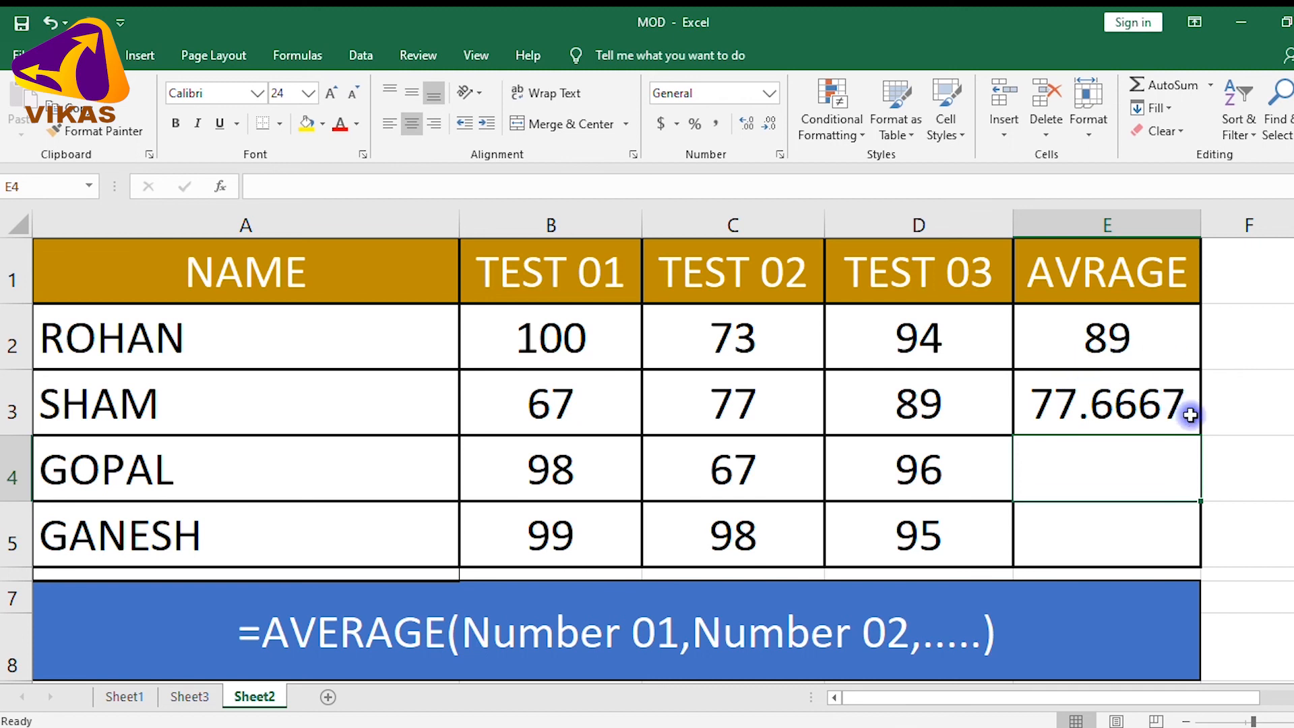
left_click(1166, 403)
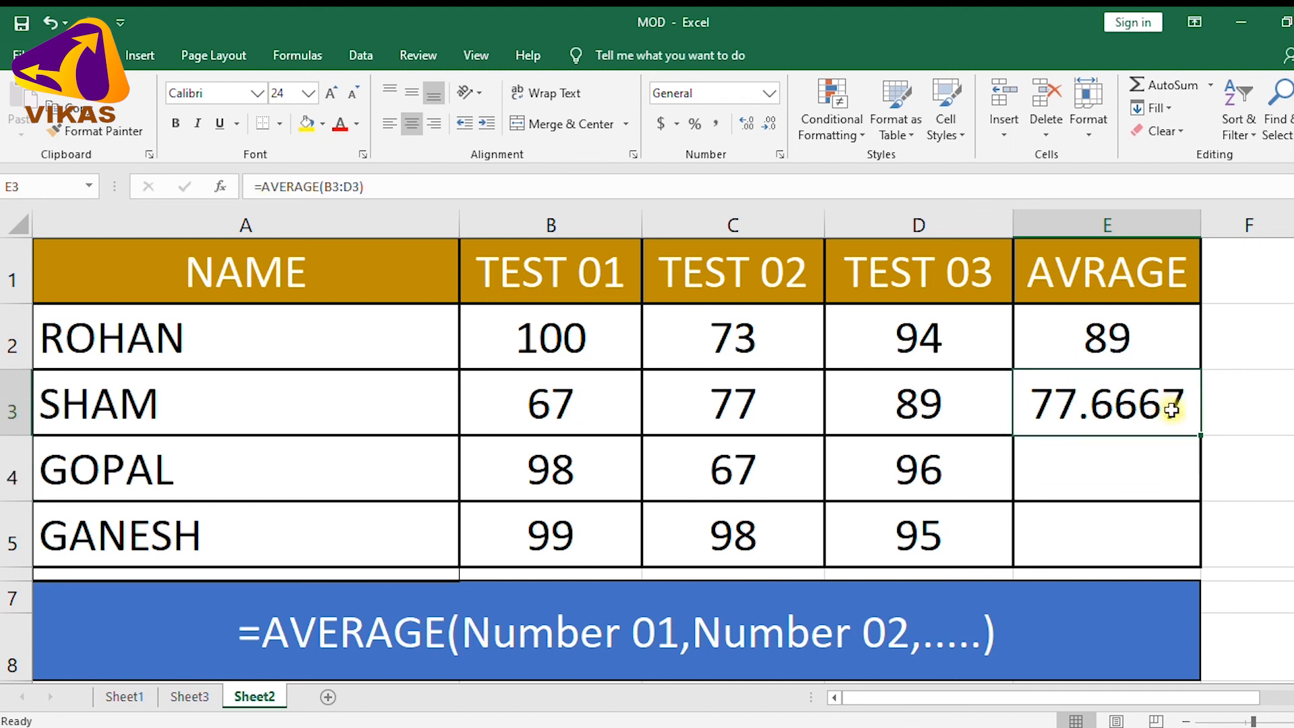
left_click_drag(1200, 436, 1201, 549)
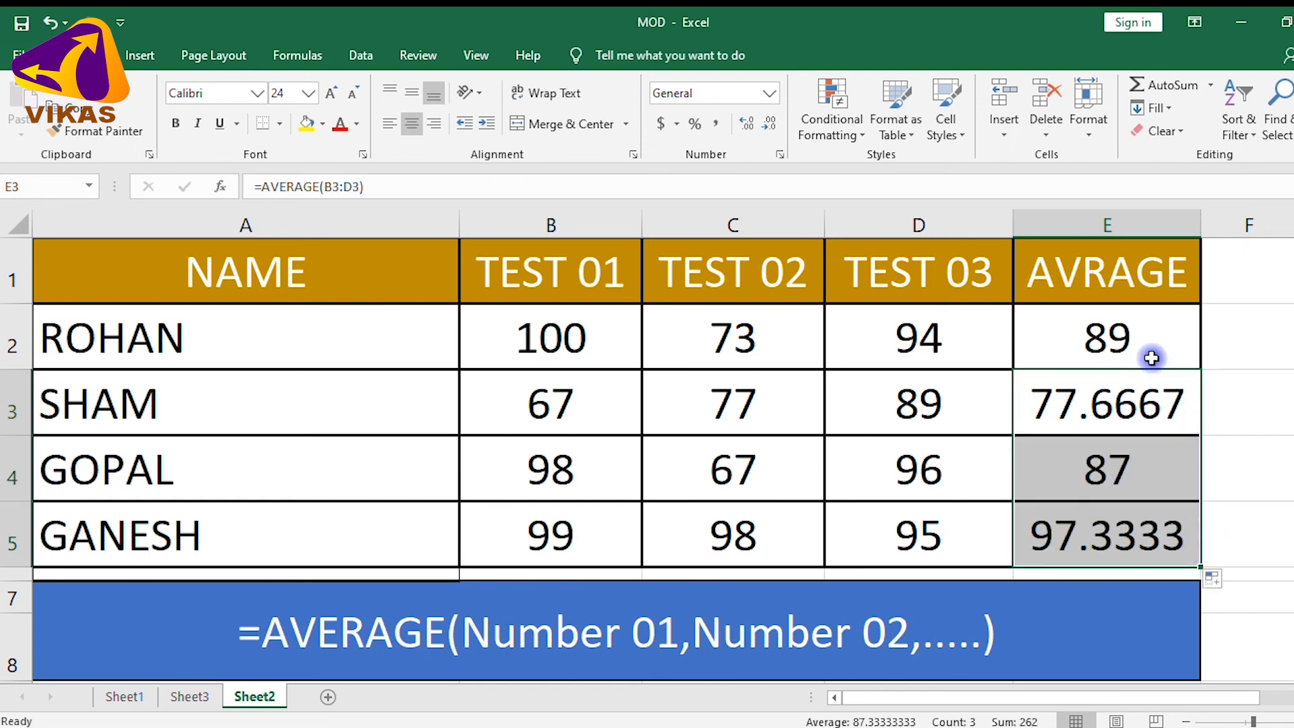